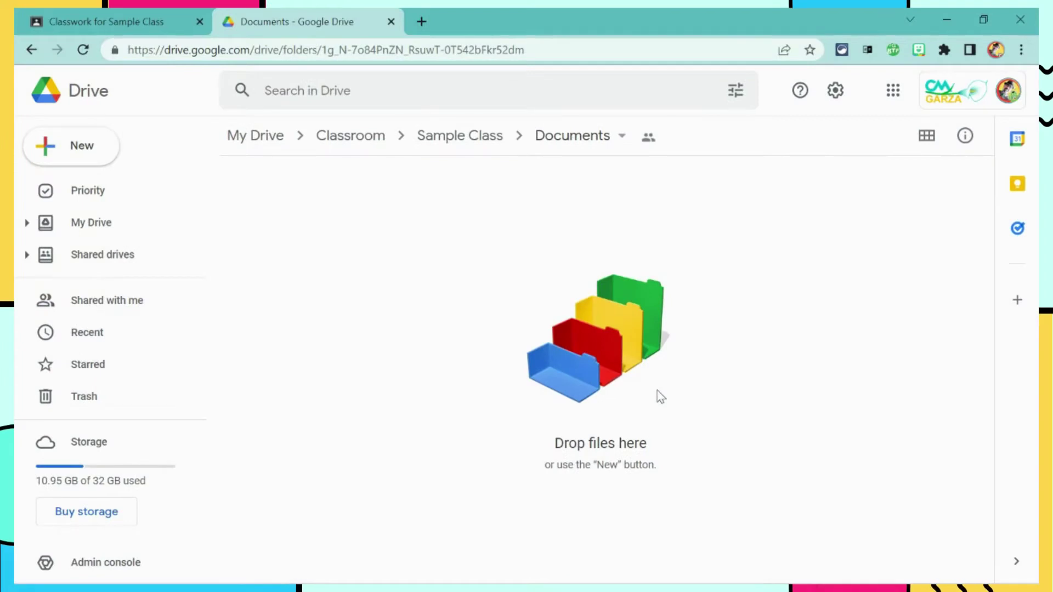
Upload Sample Test.pdf from the computer into the Sample Class Documents folder
click(78, 150)
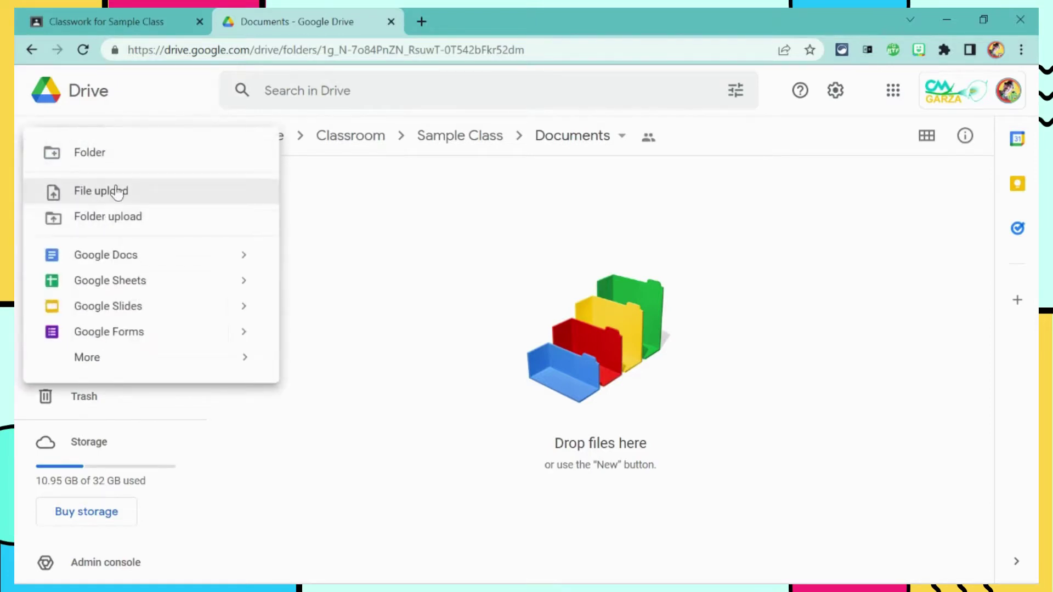
click(115, 191)
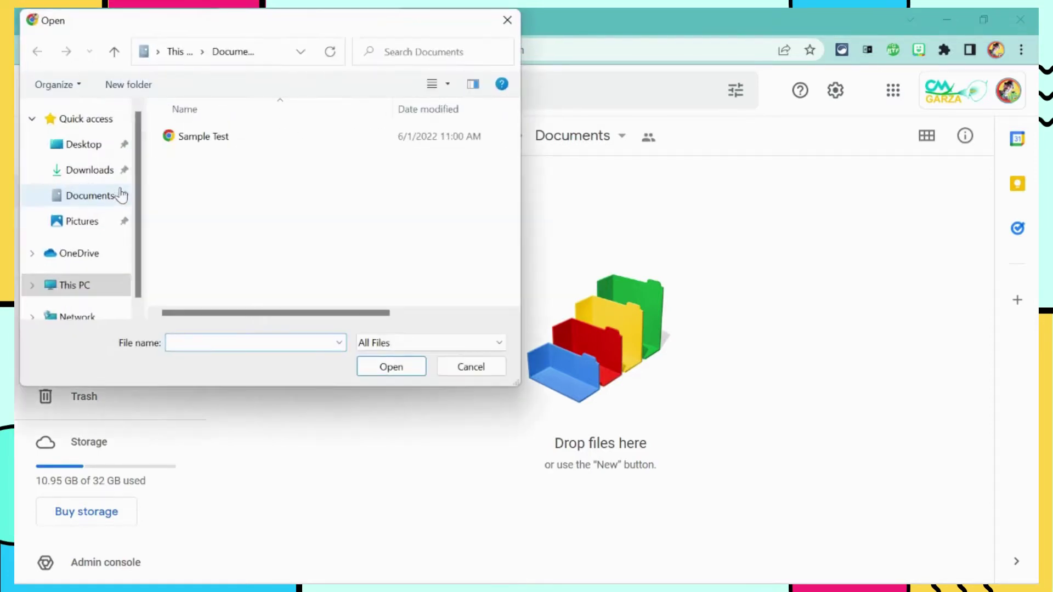
click(205, 140)
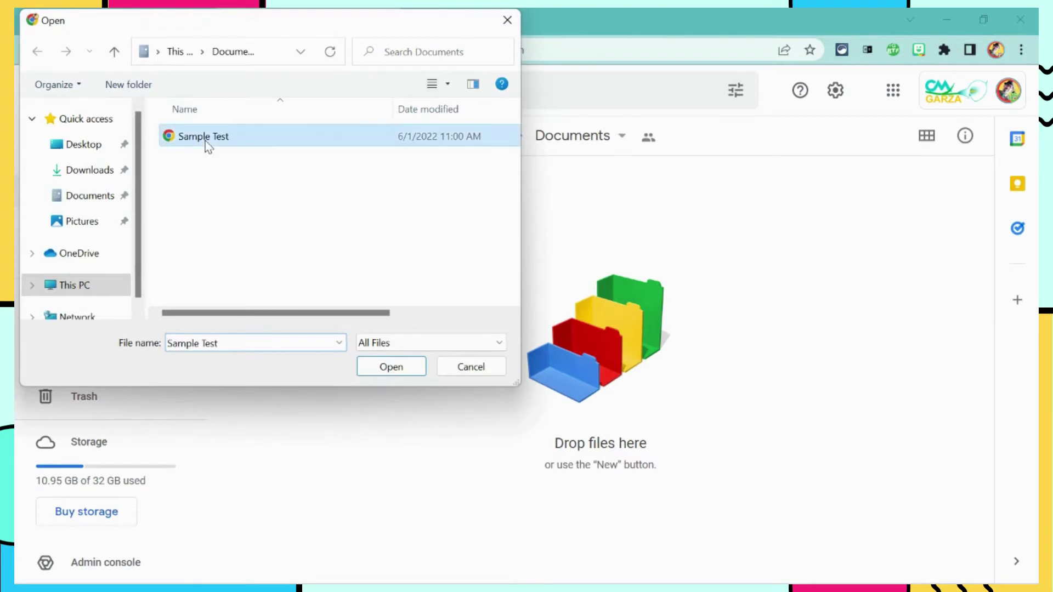
click(391, 367)
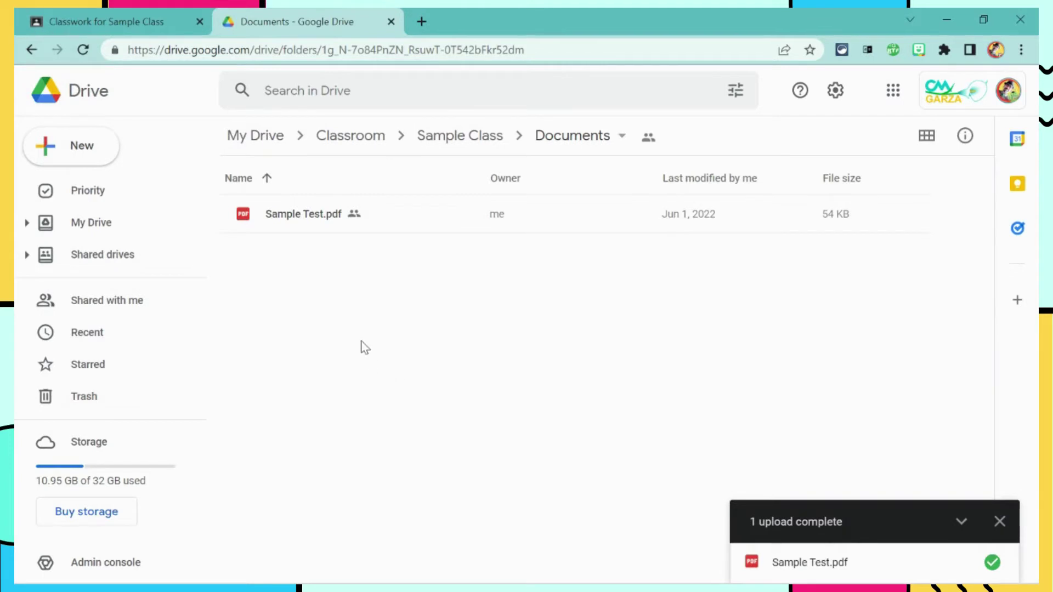
Share Sample Test.pdf so anyone in the district with the link has Viewer access
click(314, 220)
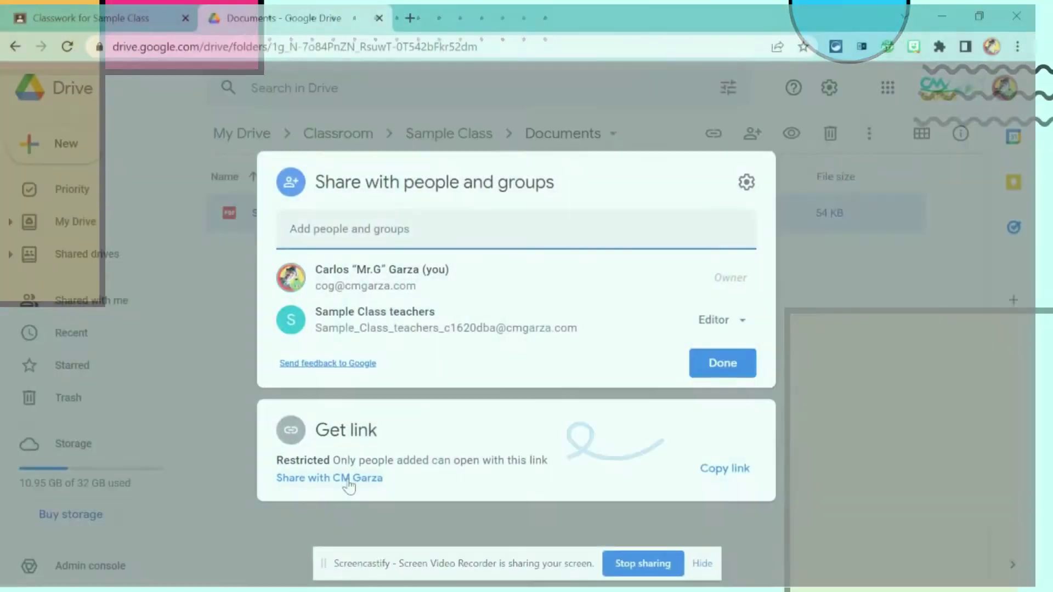
click(348, 480)
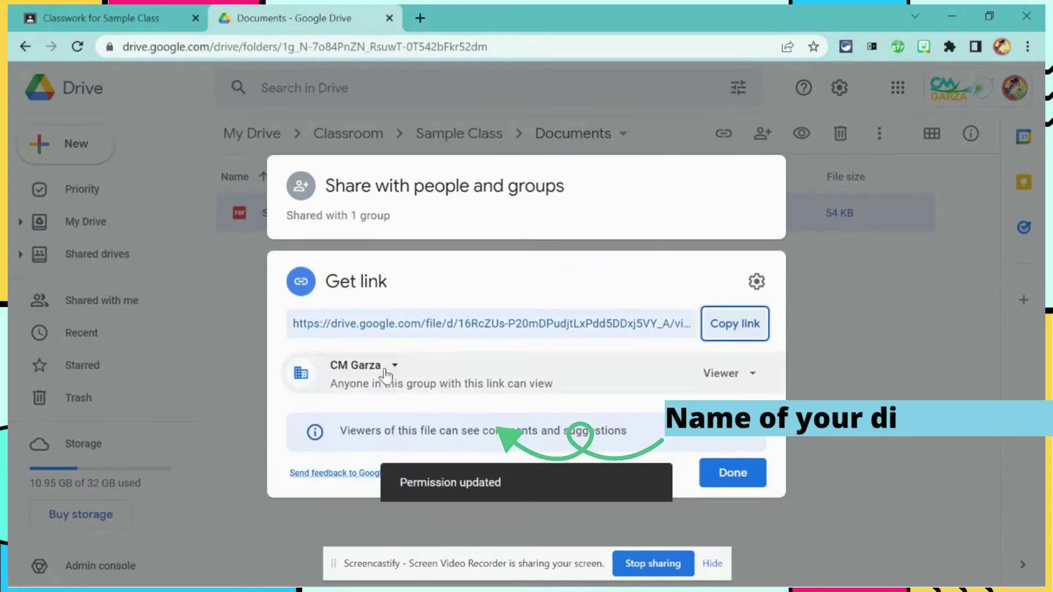
click(390, 365)
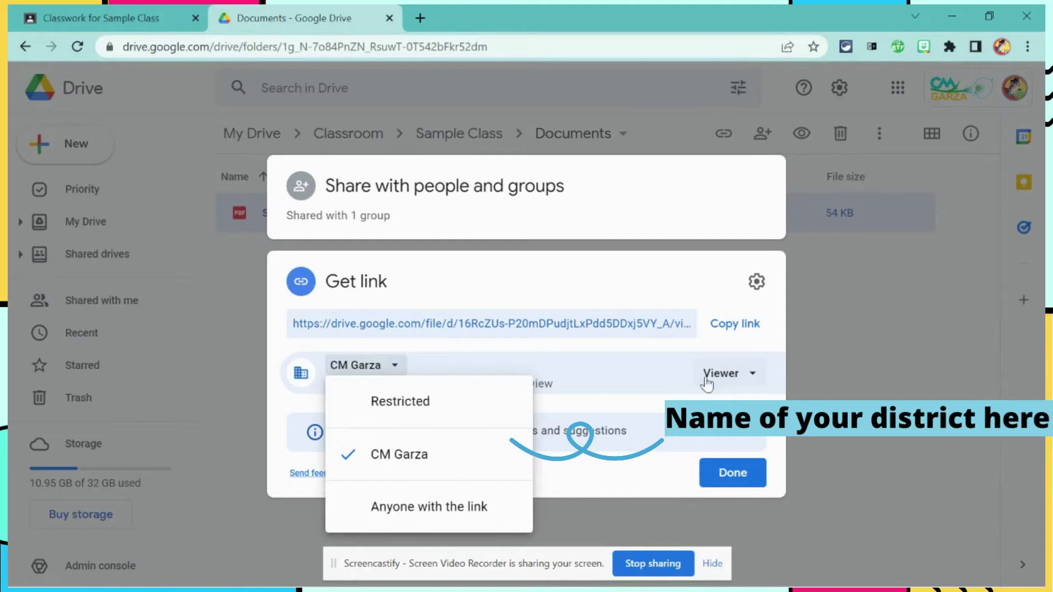
click(686, 391)
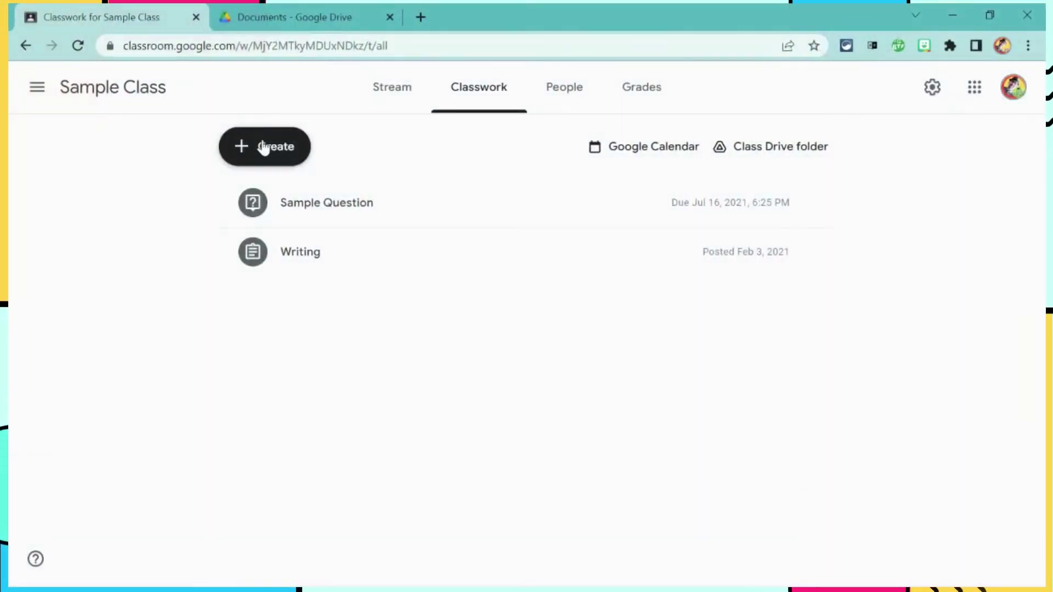
Create a quiz assignment titled 'Sample Quiz' with instructions to use the following link to view the test
click(264, 147)
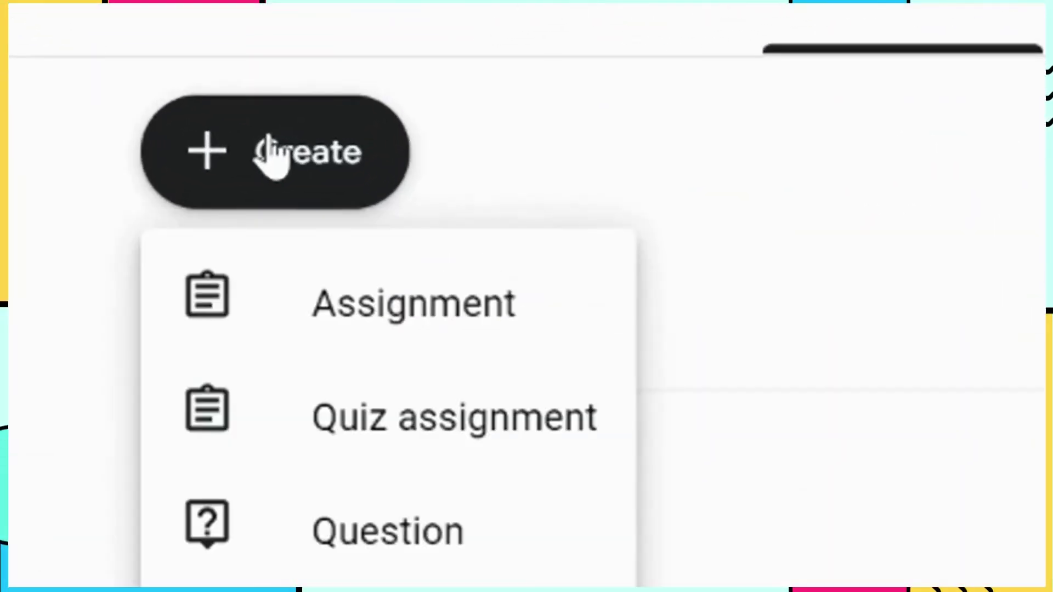
click(429, 423)
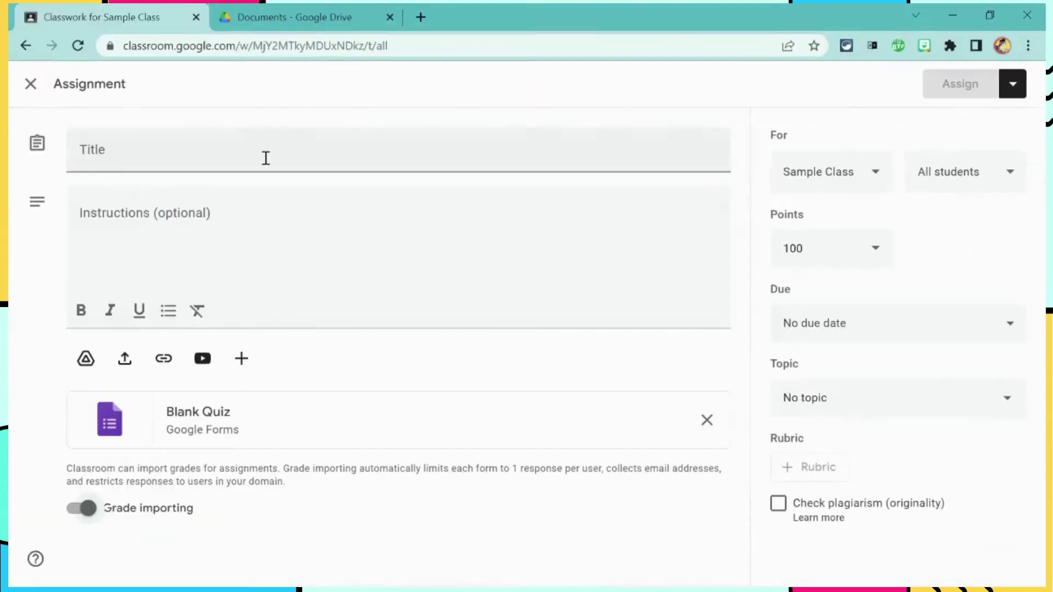
click(258, 151)
text(Sample Quiz)
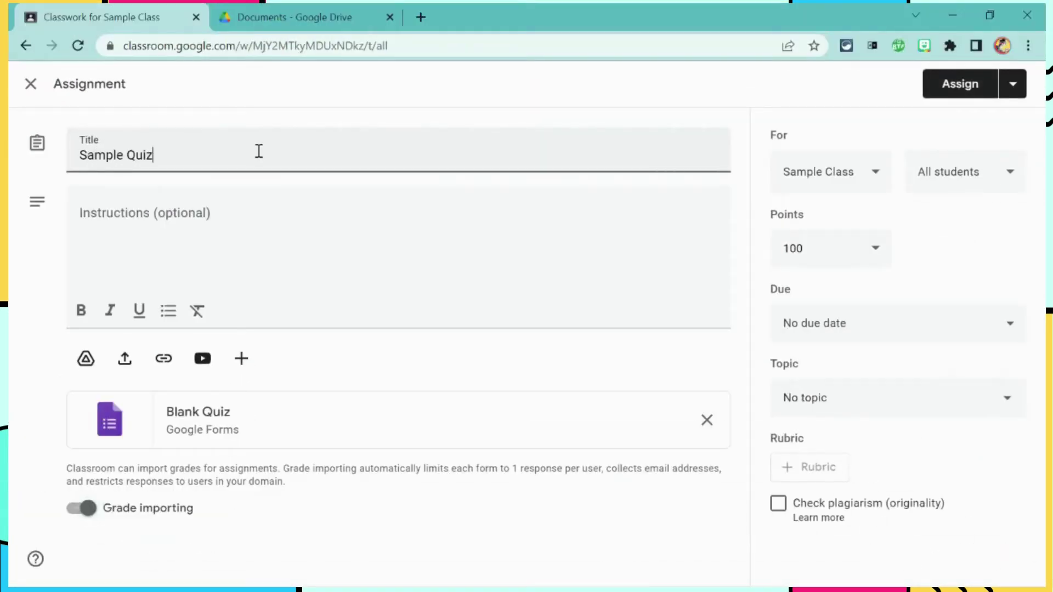
key(Tab)
text(Use the following link to view the test questions and )
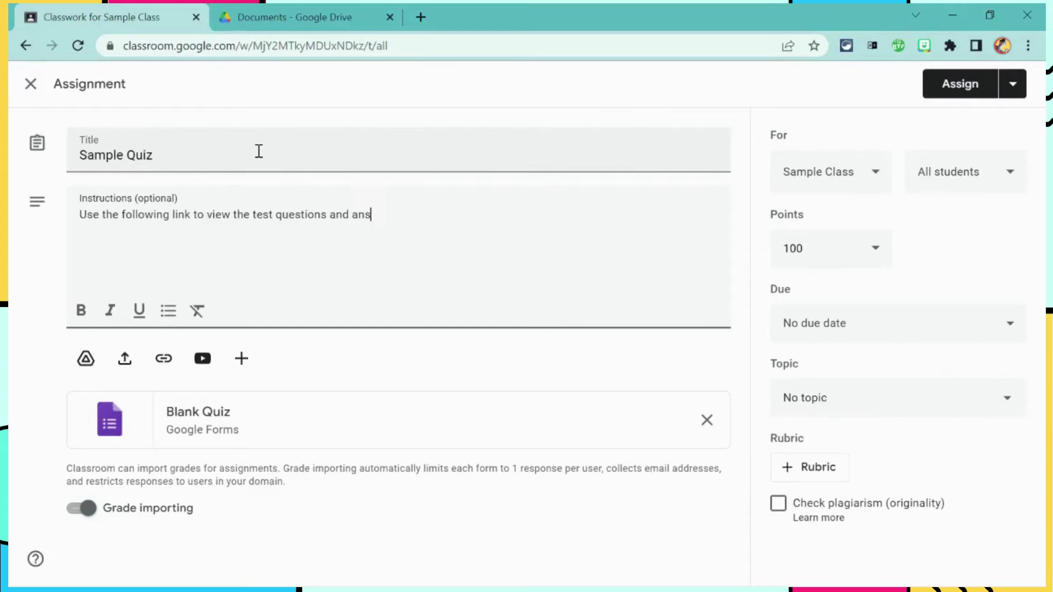
text(answer choices:)
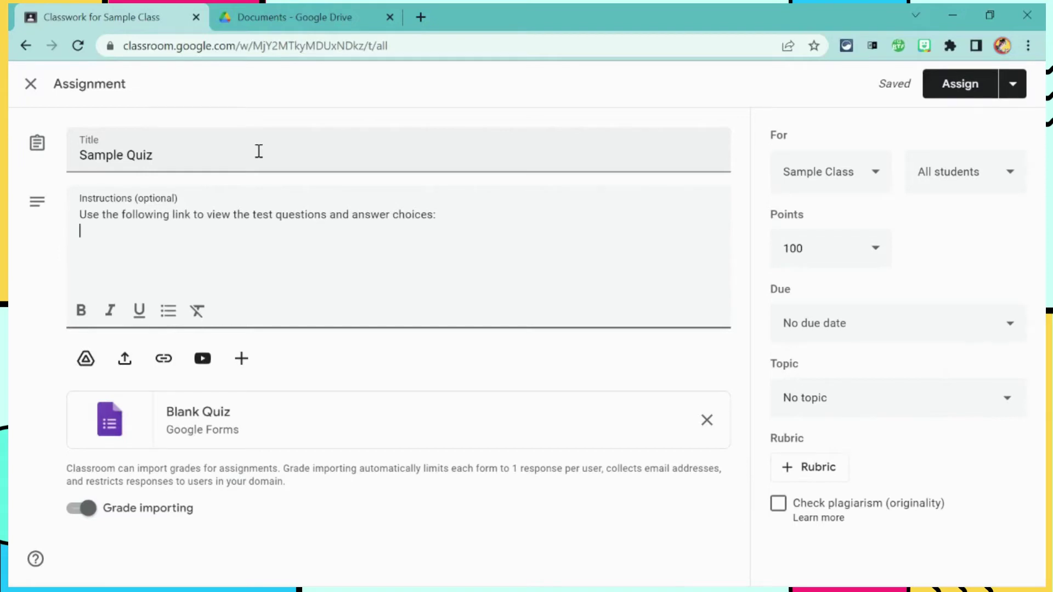
Paste the test's Drive link into the instructions and copy the first two lines
right_click(82, 232)
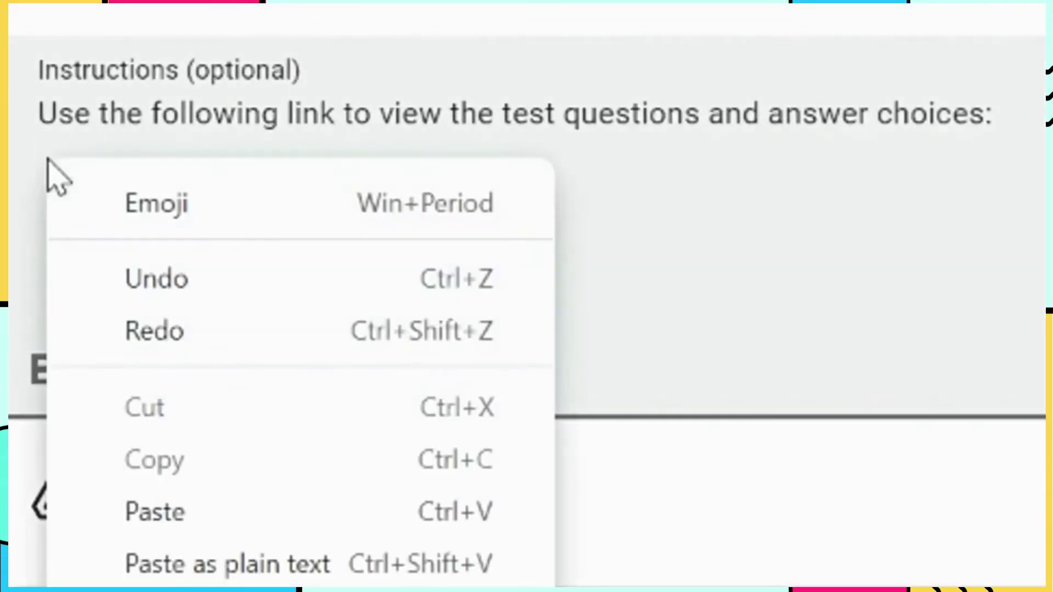
click(244, 481)
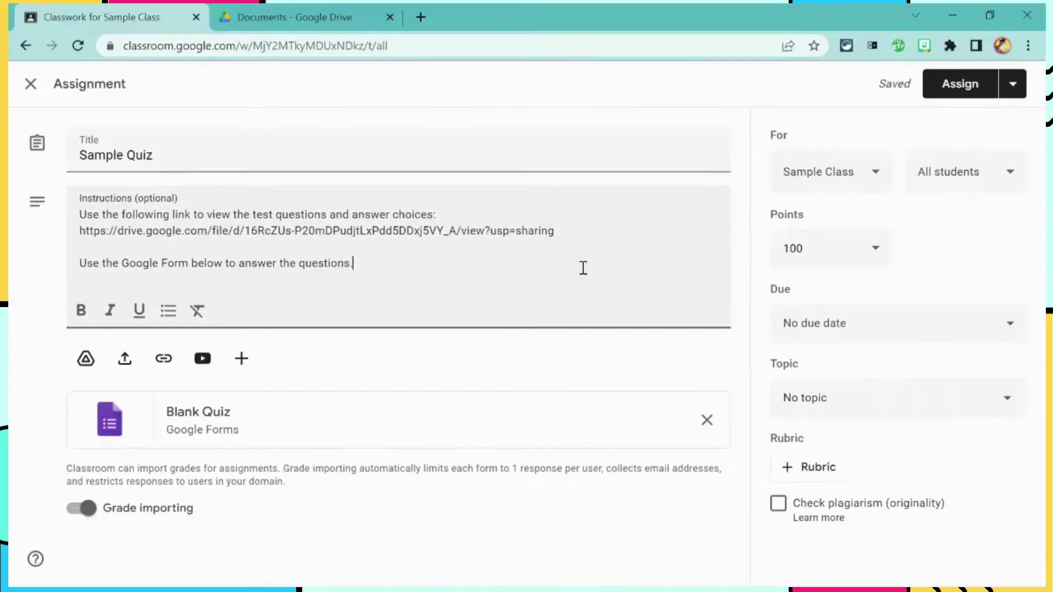
drag(562, 228, 59, 210)
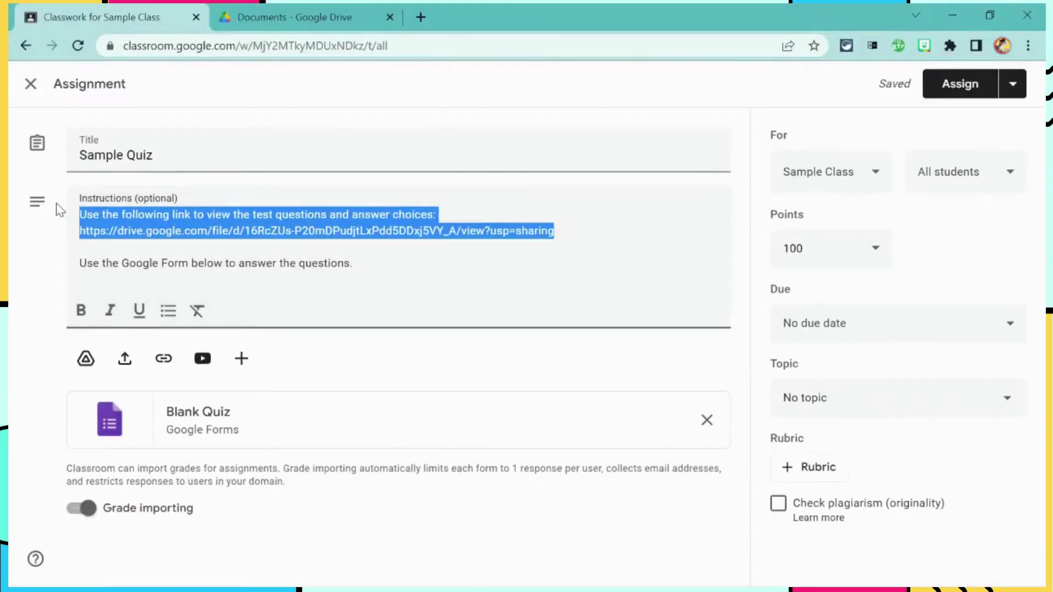
right_click(145, 228)
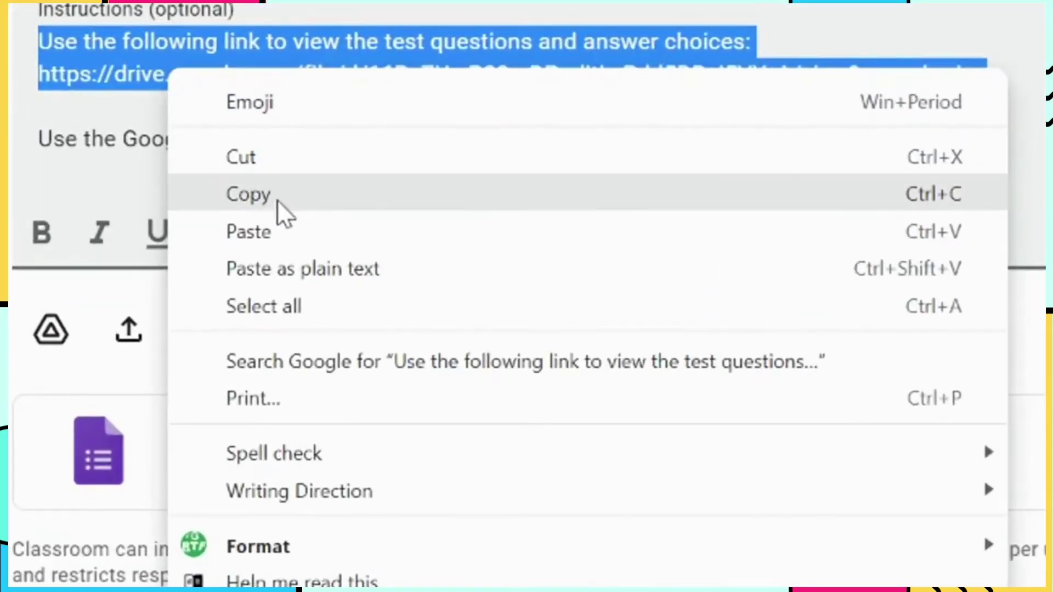
click(278, 199)
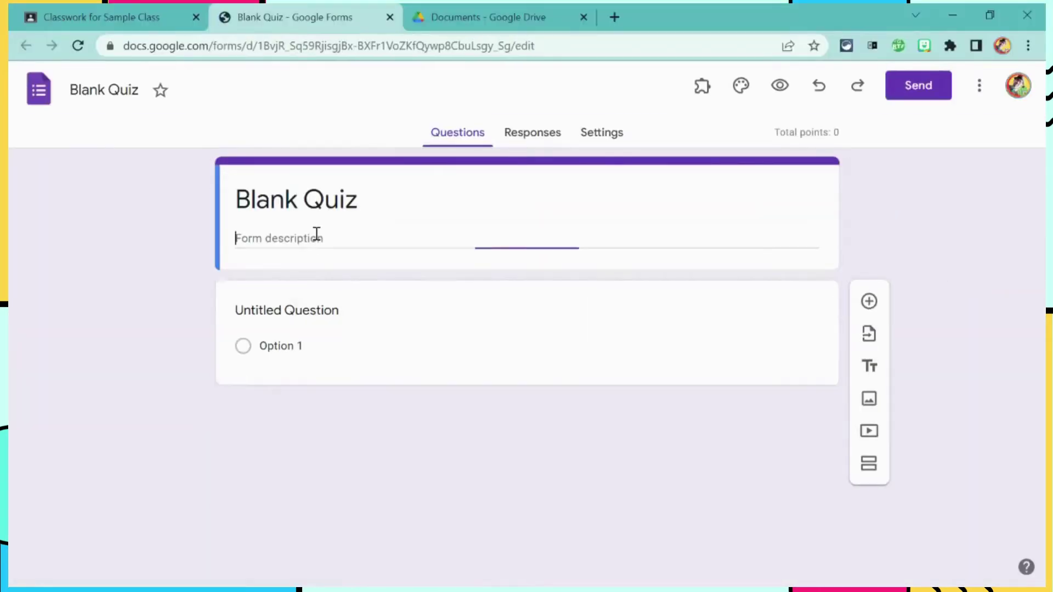
Paste the instructions into the form description, rename the form 'Sample Quiz', and clear the 'Untitled' question title
key(ctrl+v)
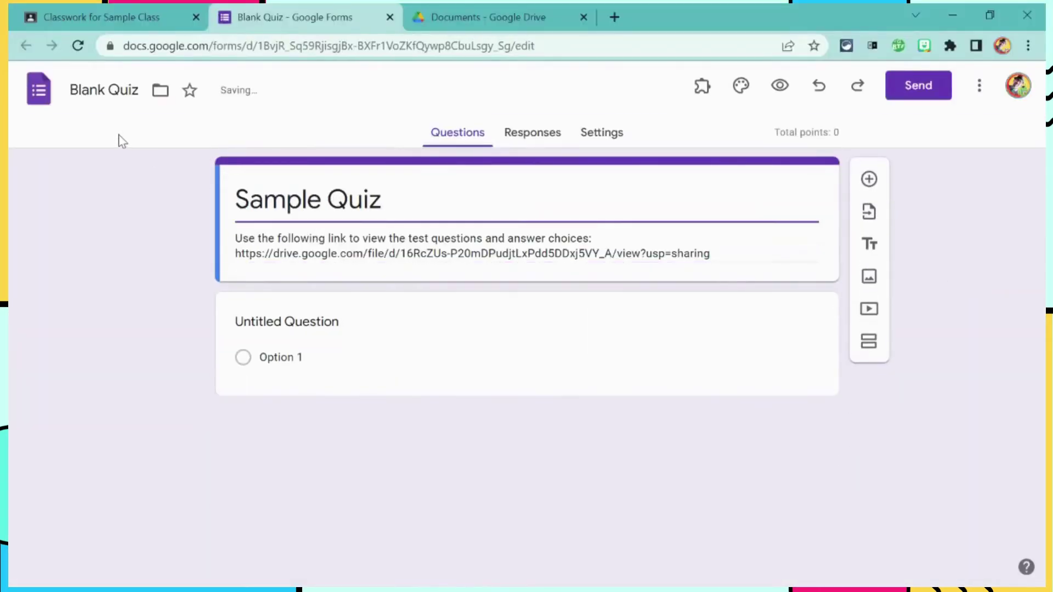
double_click(80, 90)
text(Sample)
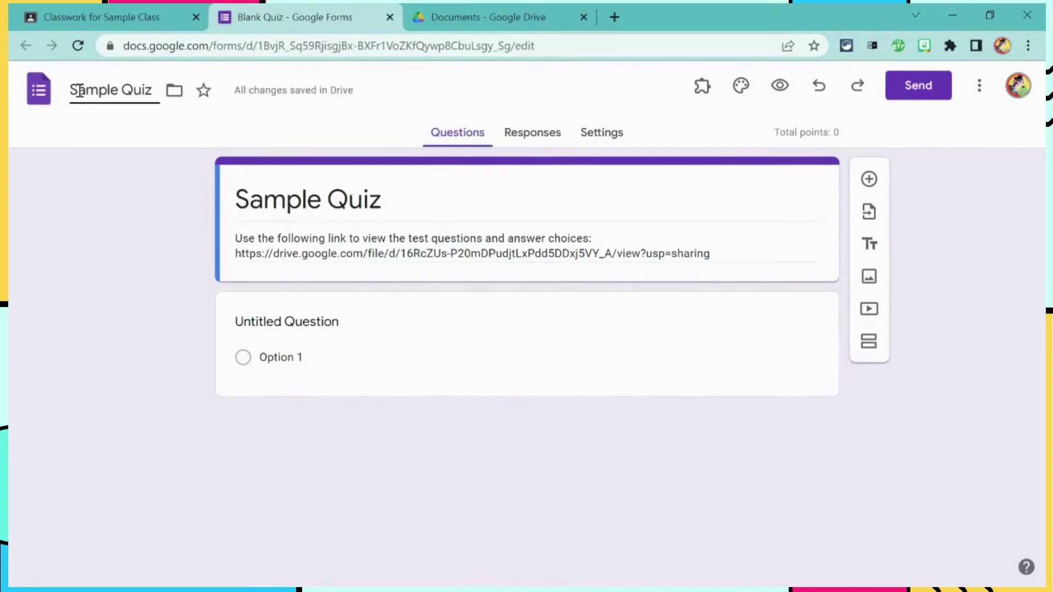
click(301, 336)
drag(301, 336, 197, 335)
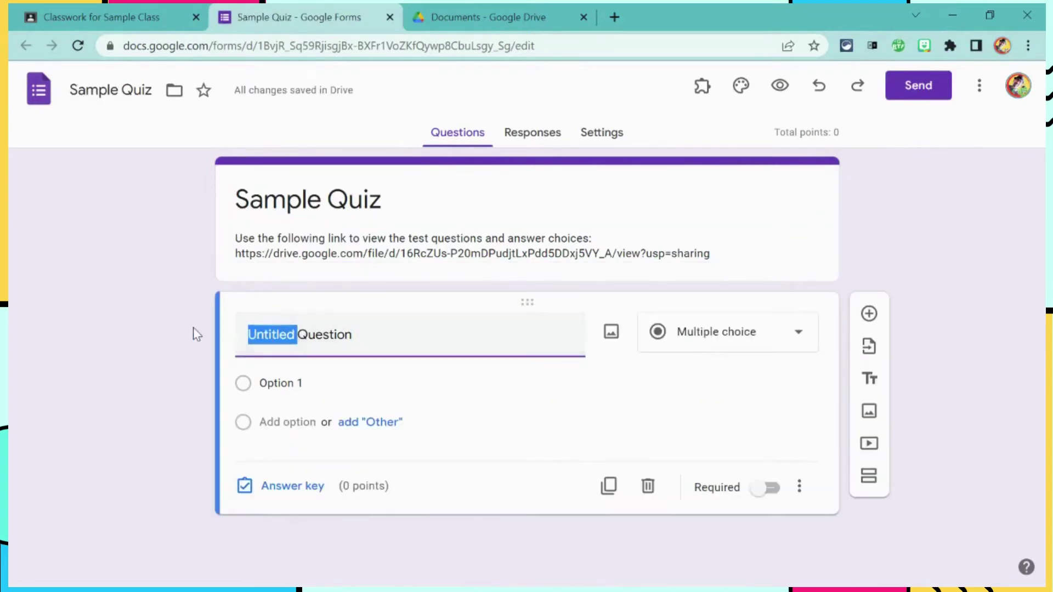
key(BackSpace)
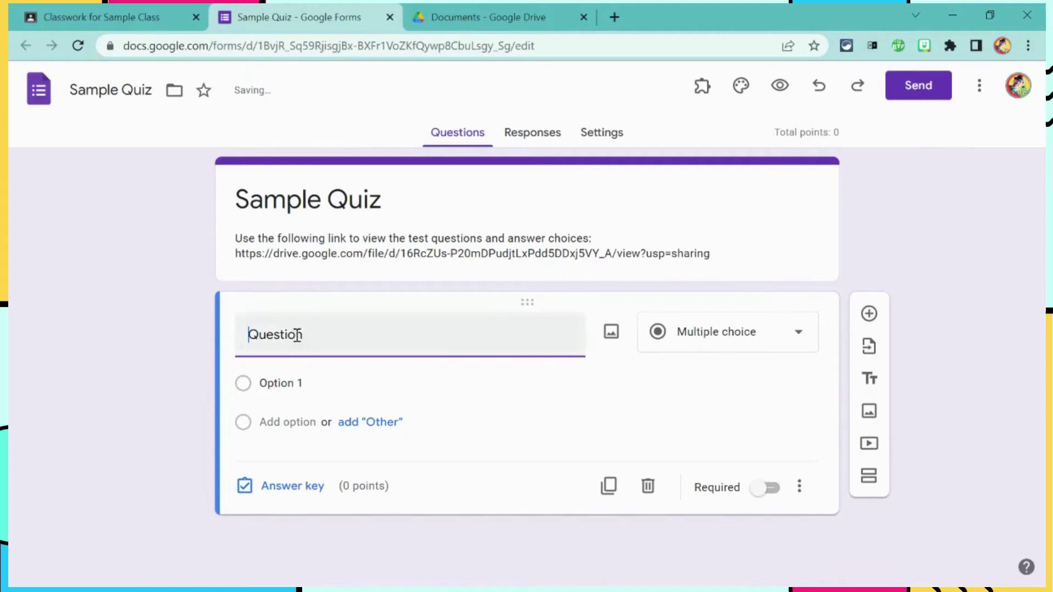
Make the question a multiple choice grid with rows 1, 2, 3 and 4
click(700, 331)
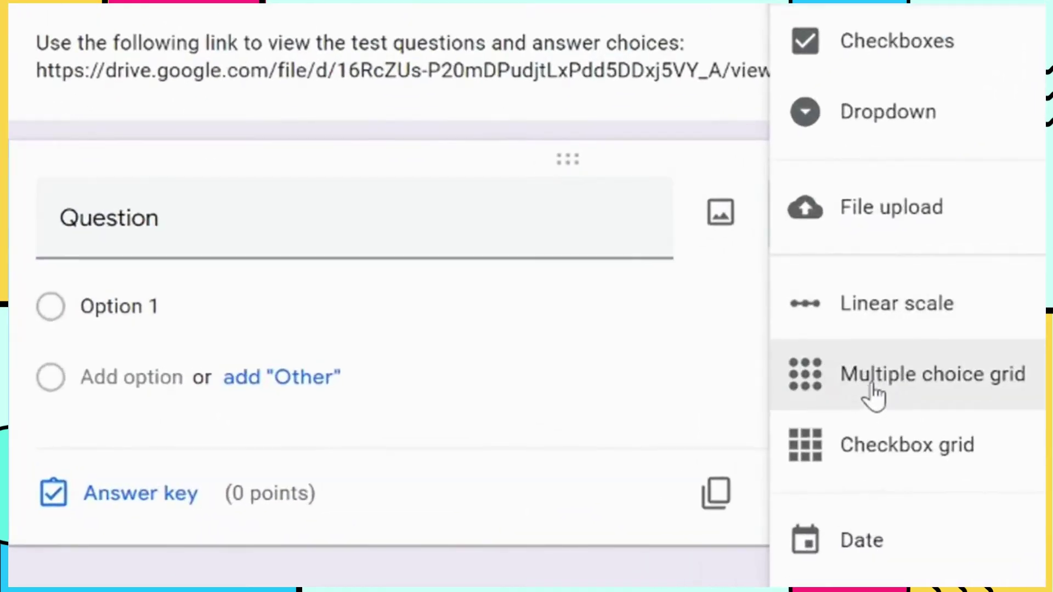
click(872, 391)
click(210, 347)
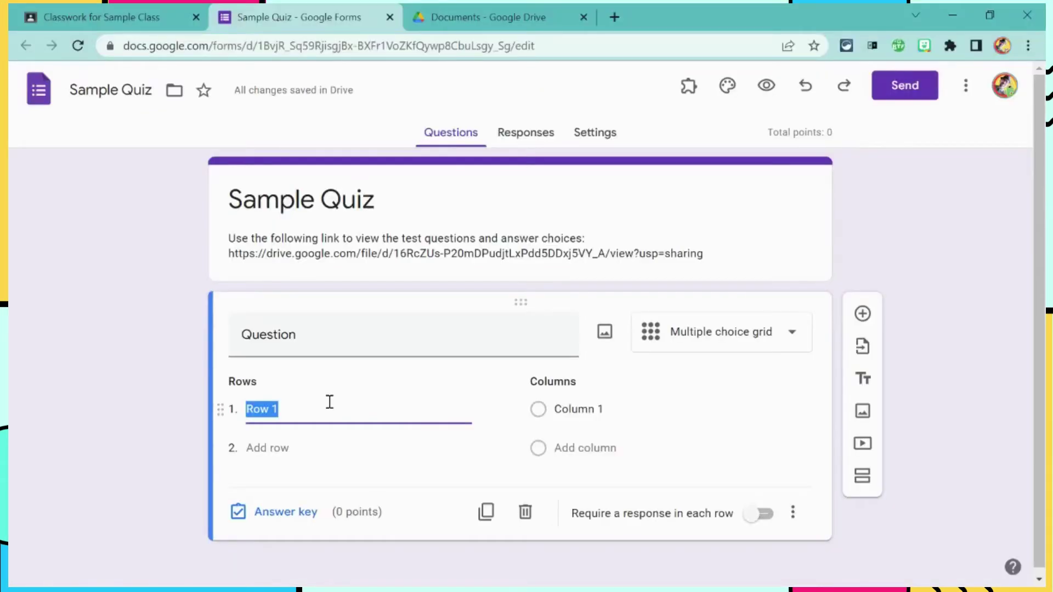
text(1)
key(Return)
text(2)
key(Return)
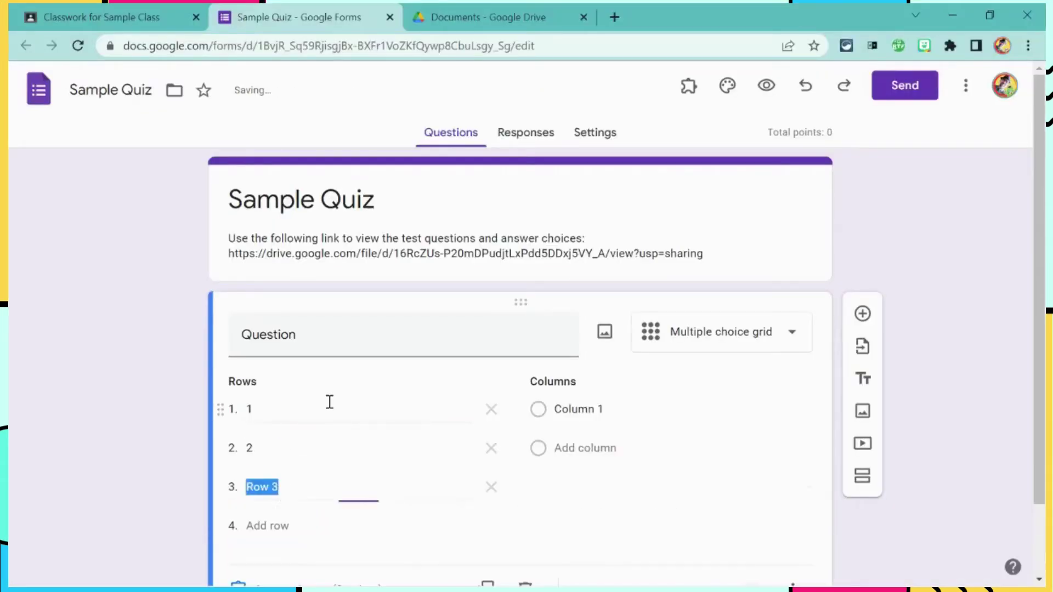
text(3)
key(Return)
text(4)
click(685, 426)
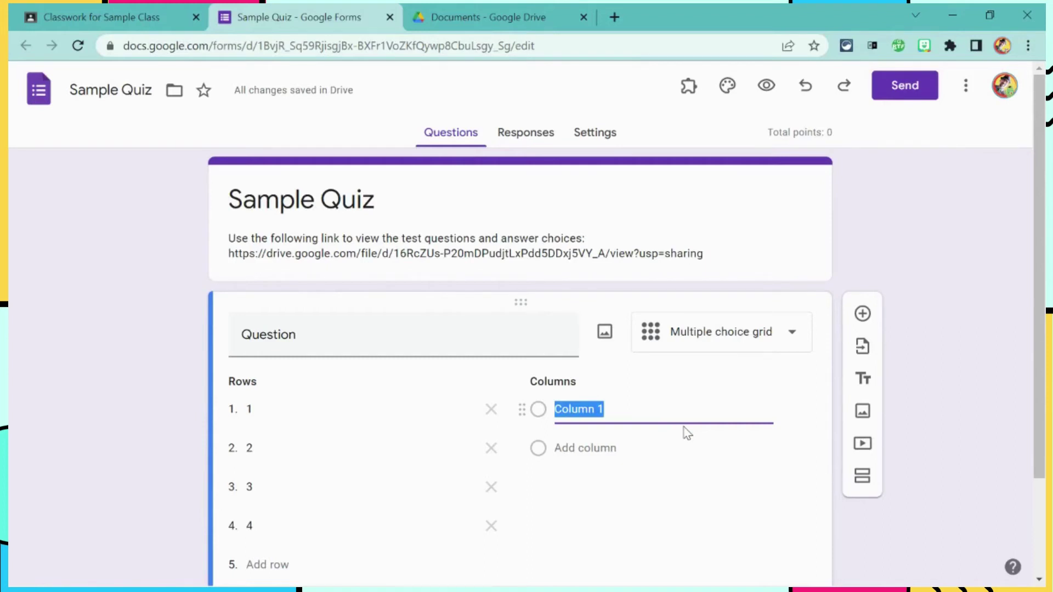
Paste columns A / F, B / G, C / H, D / I and require a response in each row
key(ctrl+v)
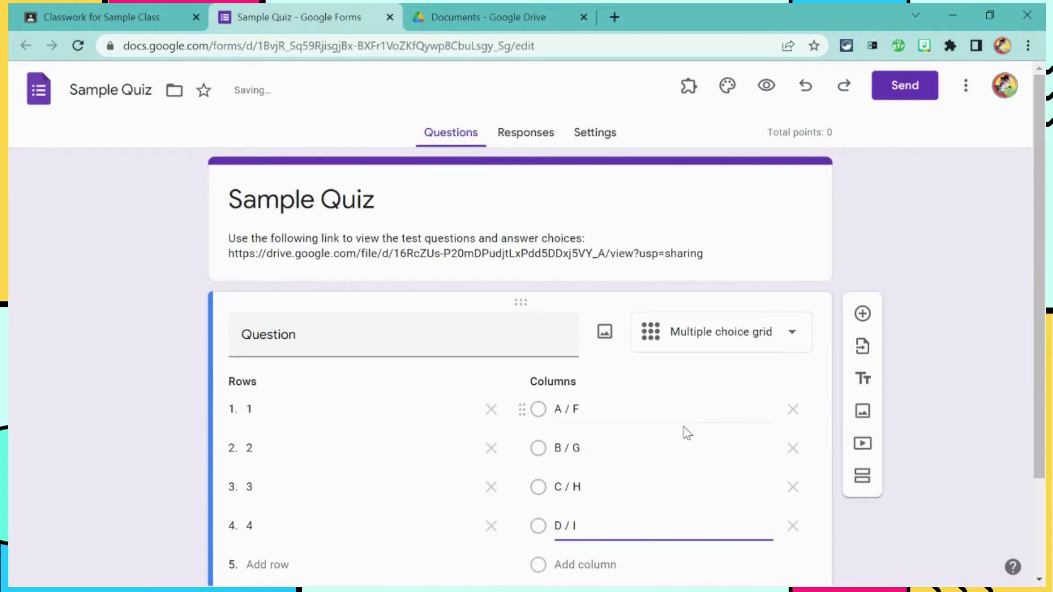
scroll(686, 433, down, 2)
click(387, 503)
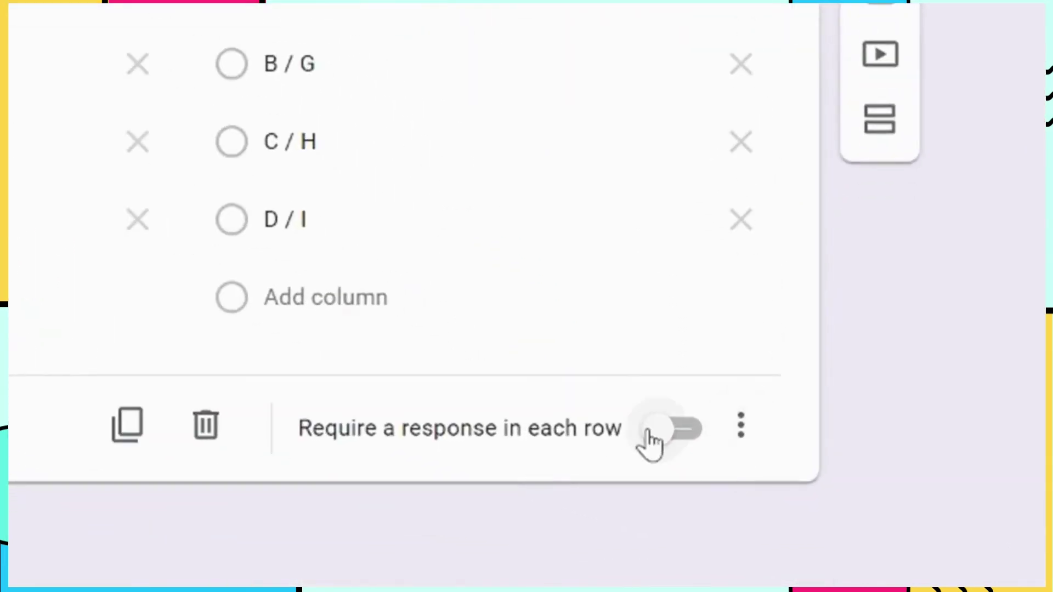
click(652, 430)
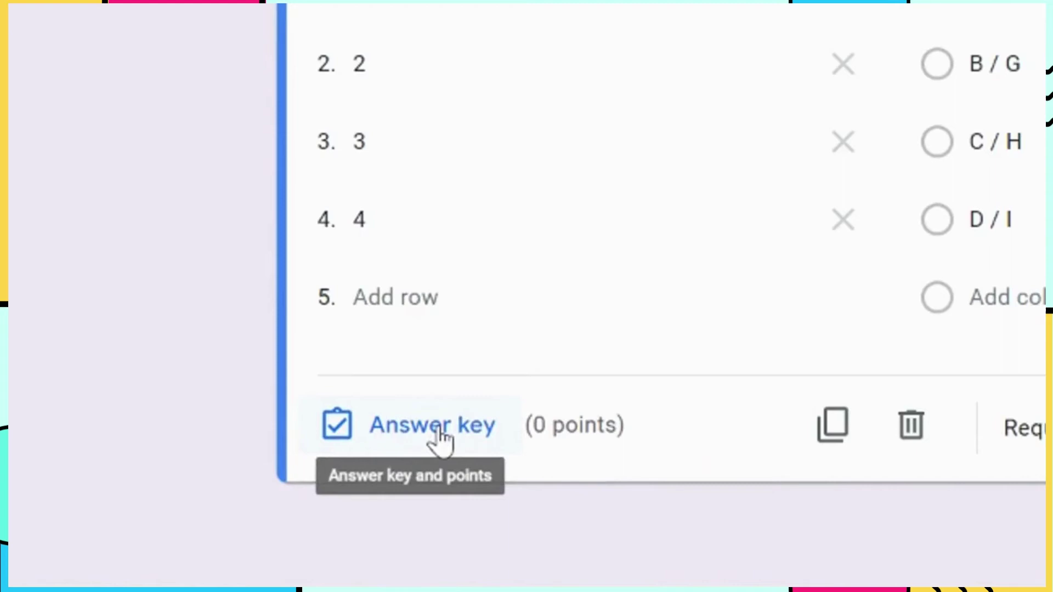
Set the answer key to A / F, D / I, C / H, D / I at 25 points per row
click(441, 431)
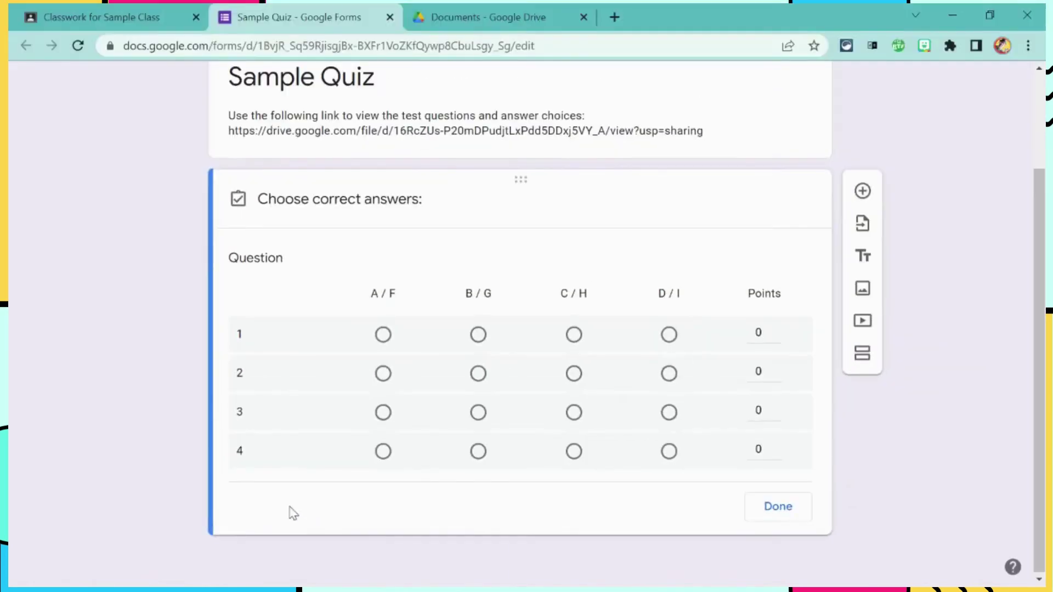
click(759, 370)
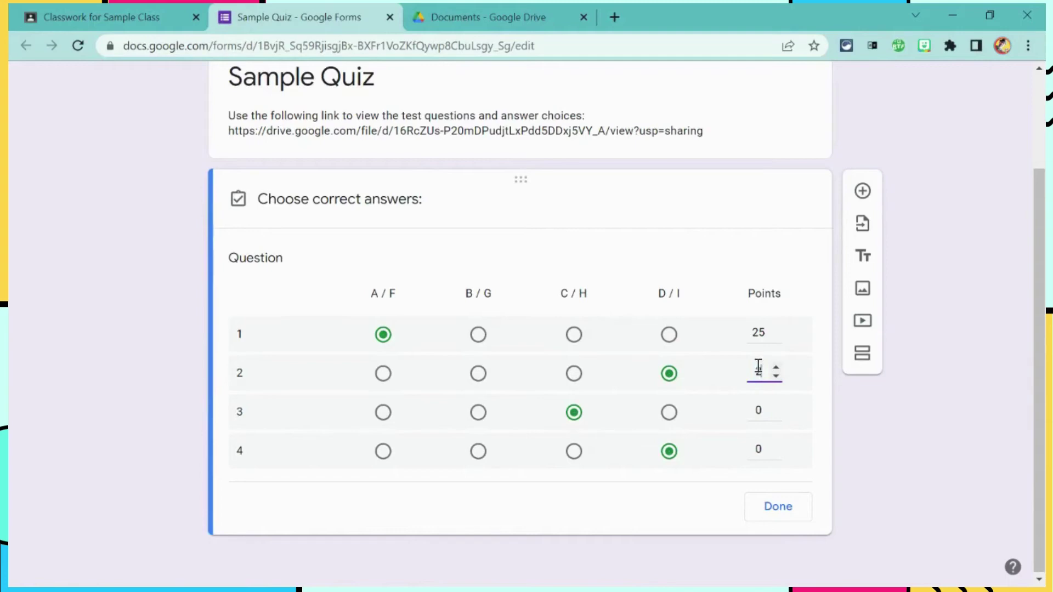
click(758, 410)
text(25)
click(760, 448)
text(25)
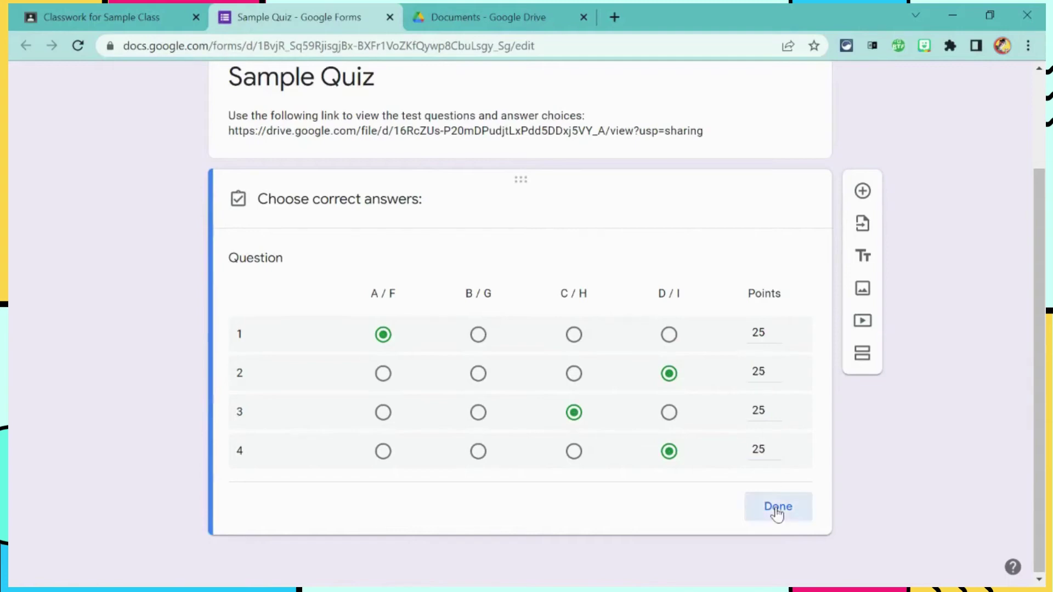
click(778, 507)
scroll(487, 274, up, 2)
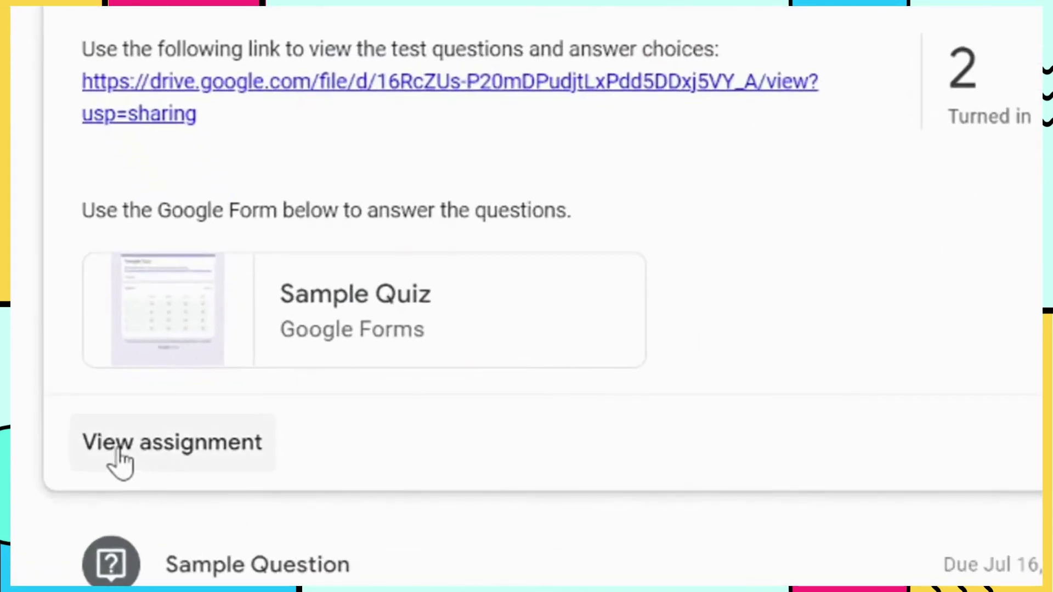
Import the Sample Quiz grades from the form, giving draft scores of 100 and 75
click(120, 451)
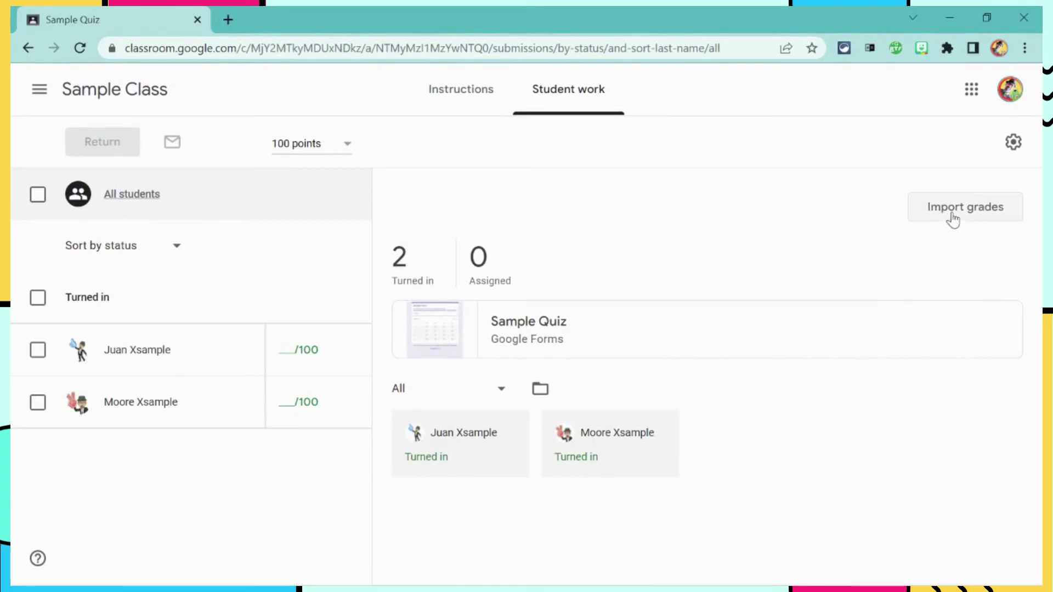
click(953, 214)
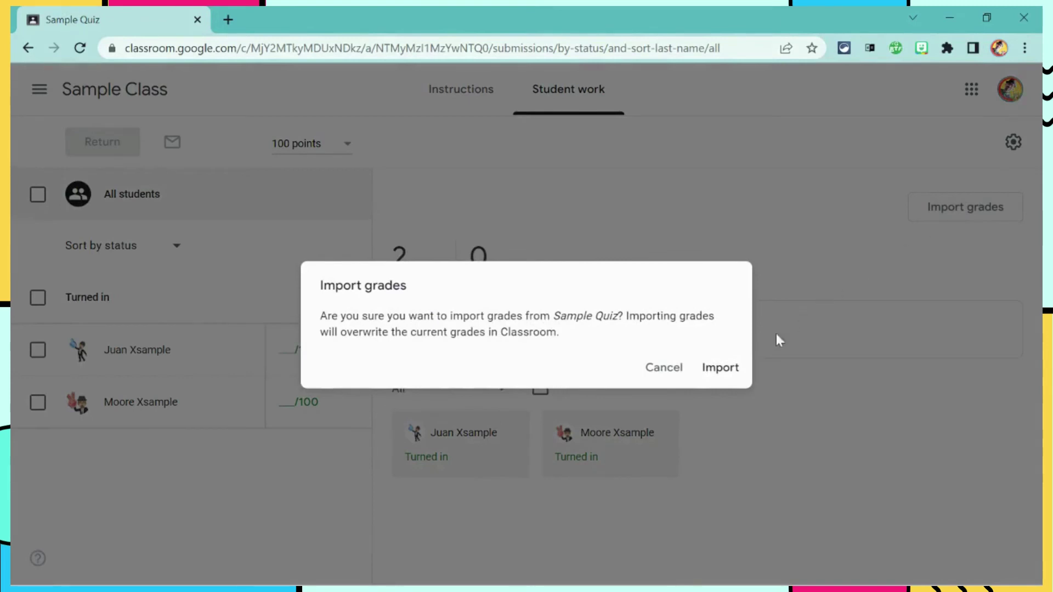
click(723, 370)
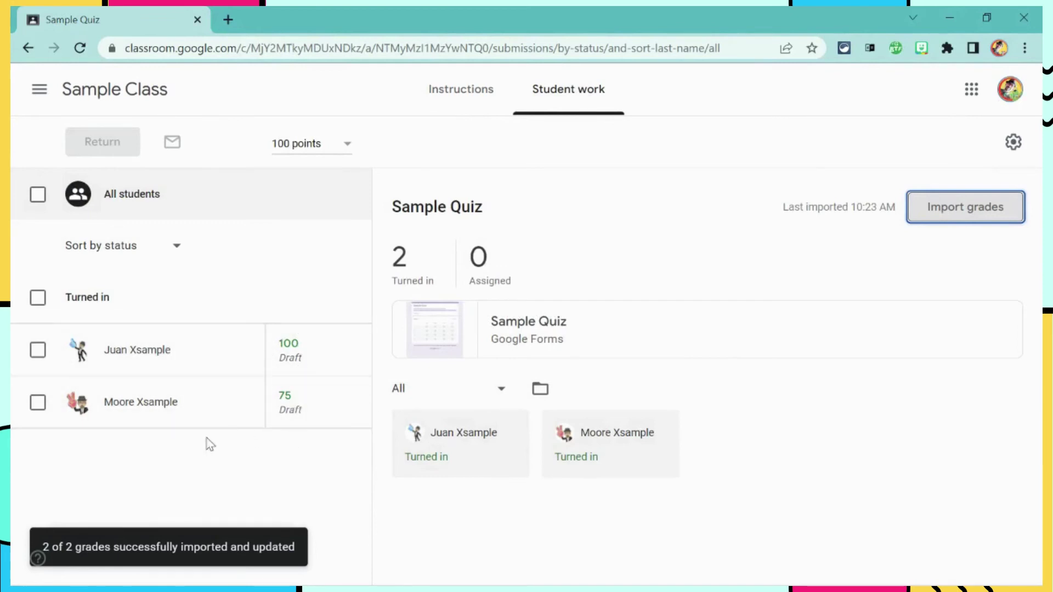
Return both turned-in submissions with the private comment 'You have completed this assignment, do not re-submit.'
click(37, 301)
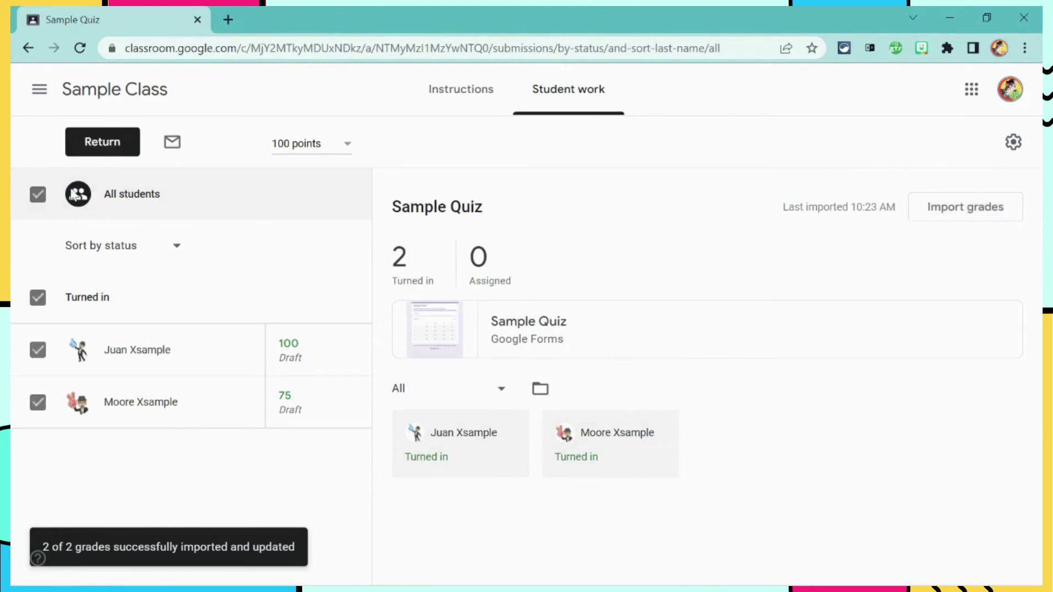
click(110, 145)
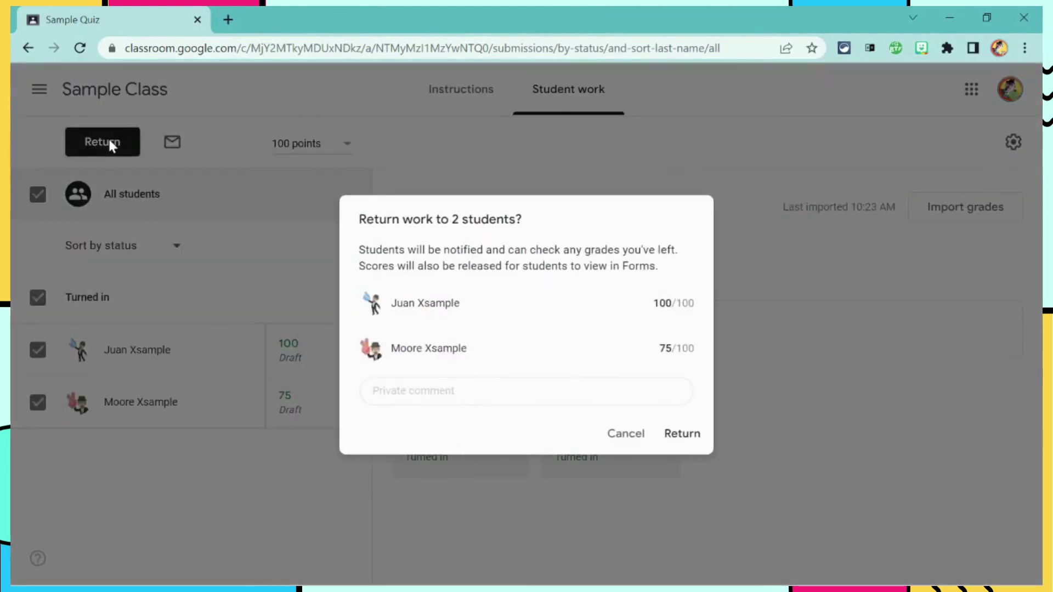
click(418, 391)
text(You have completed this assignment, do not re-submit.)
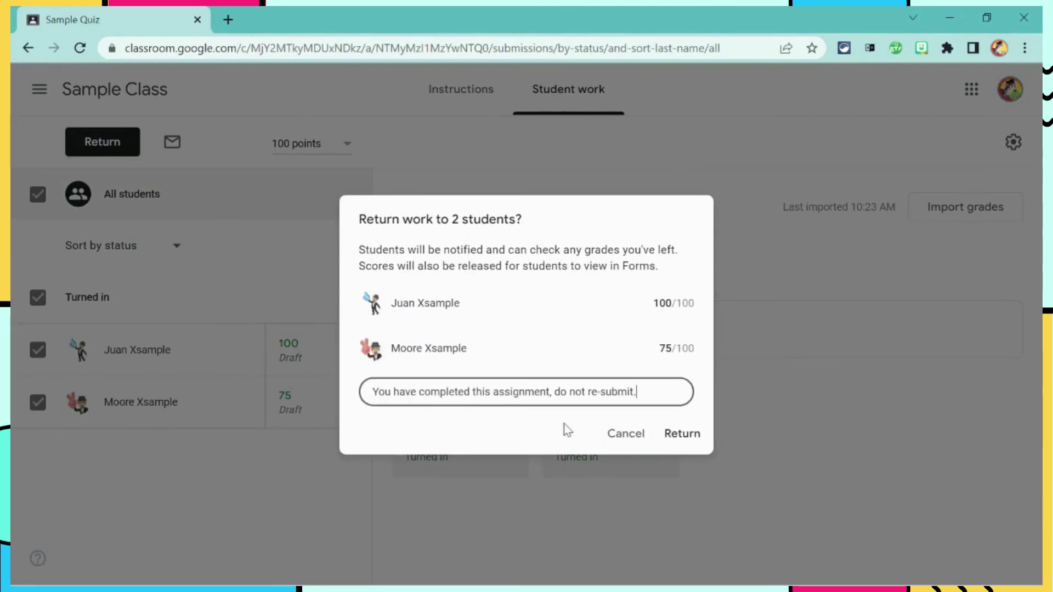
click(702, 436)
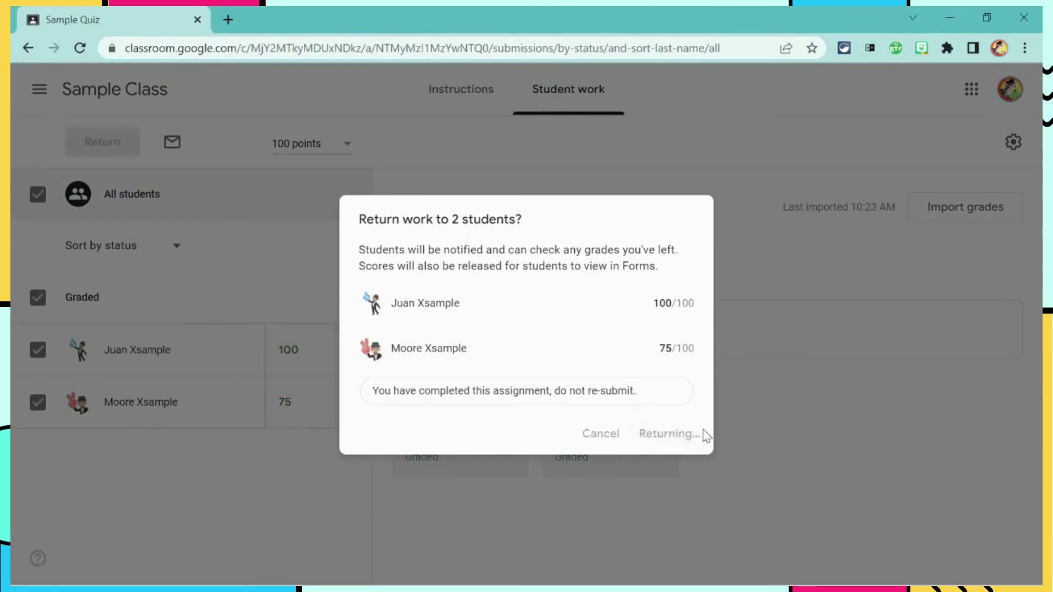